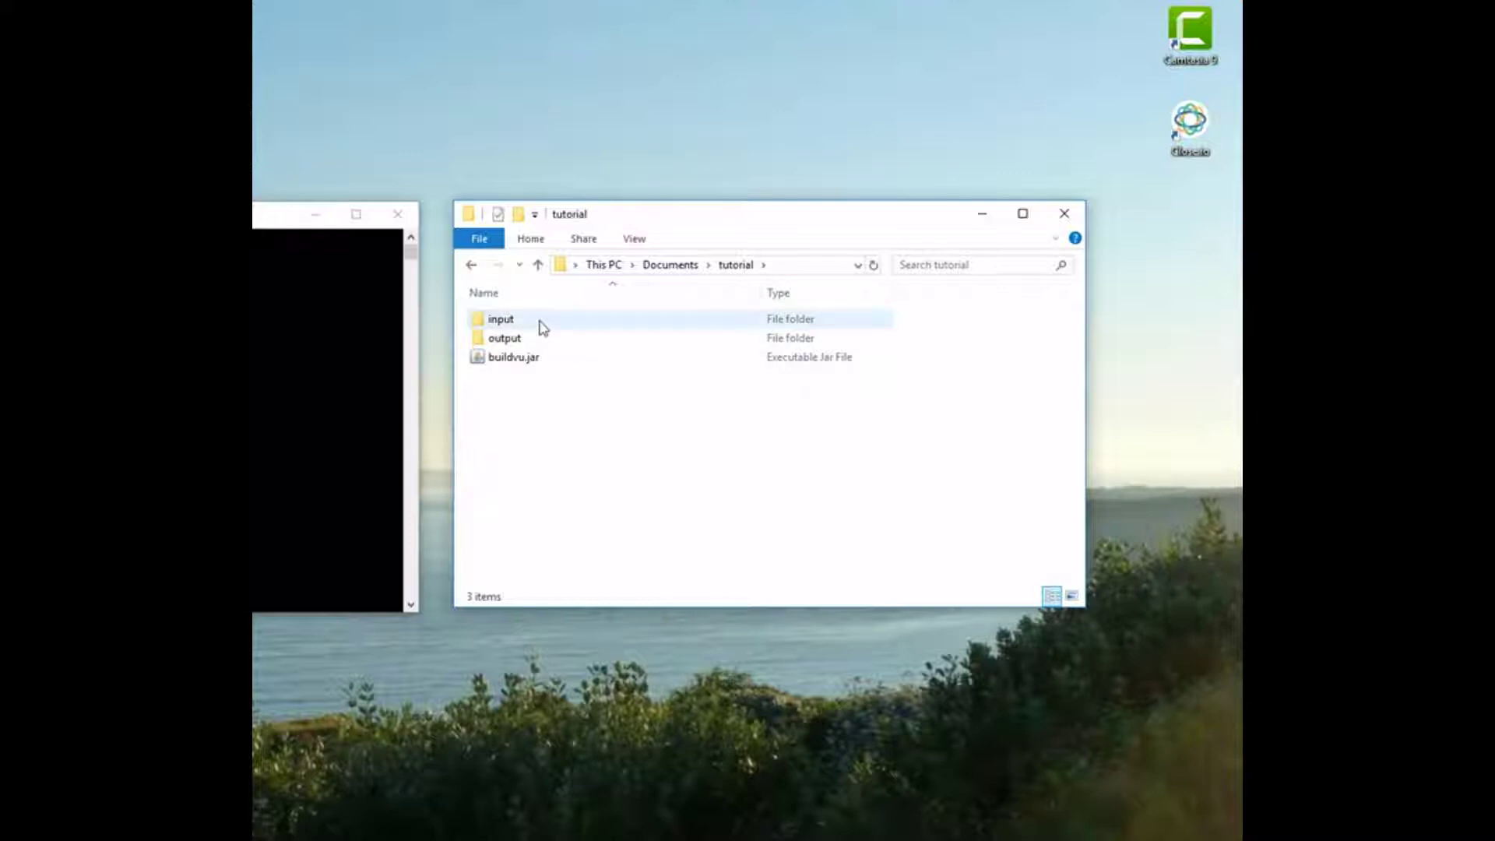
Check the PDFs in the input folder and confirm the output folder is empty
double_click(540, 326)
scroll(630, 489, down, 5)
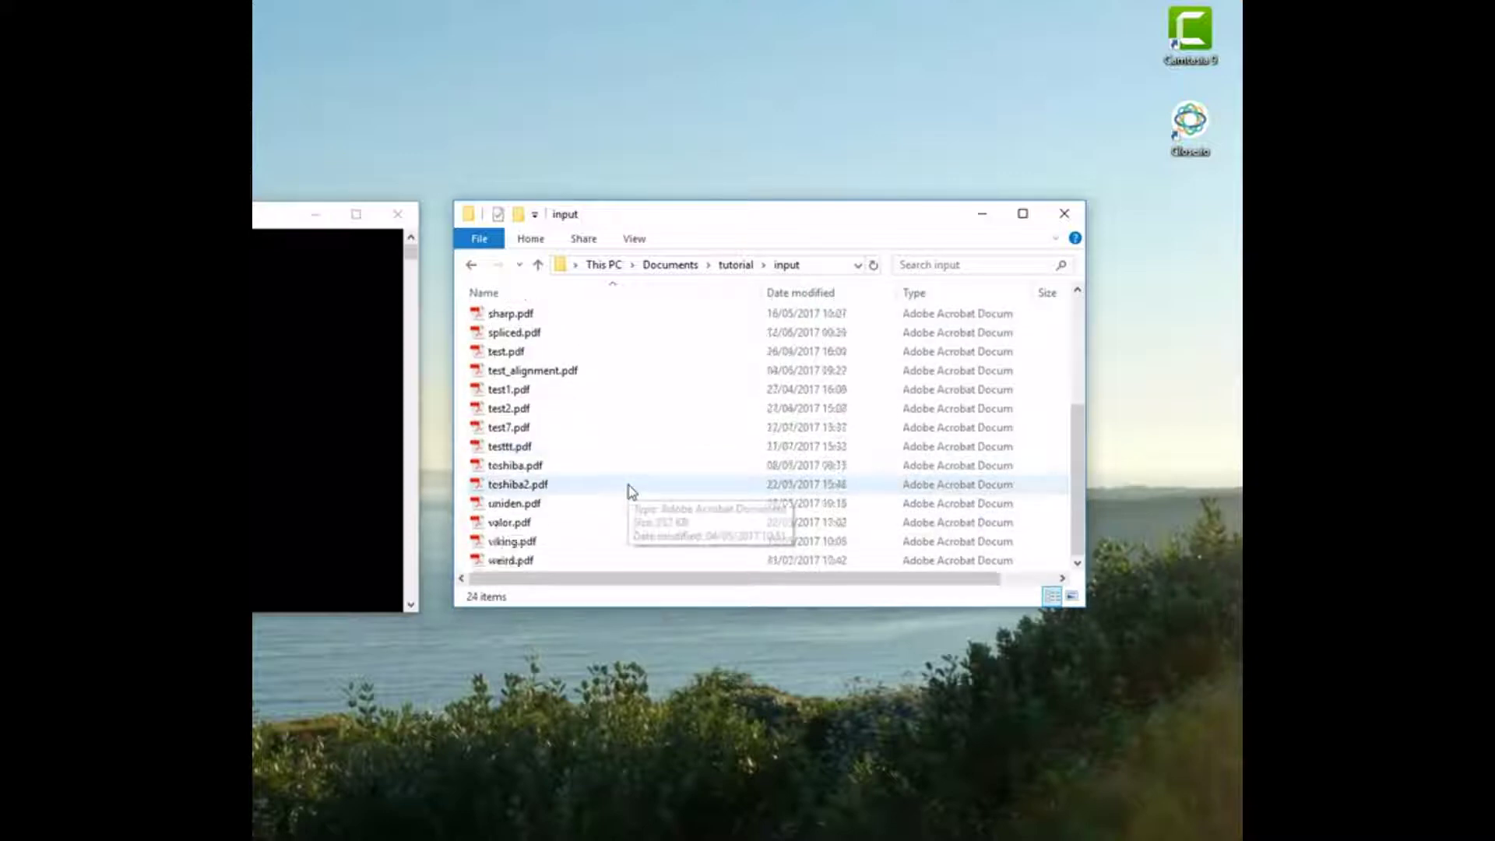
scroll(629, 489, up, 5)
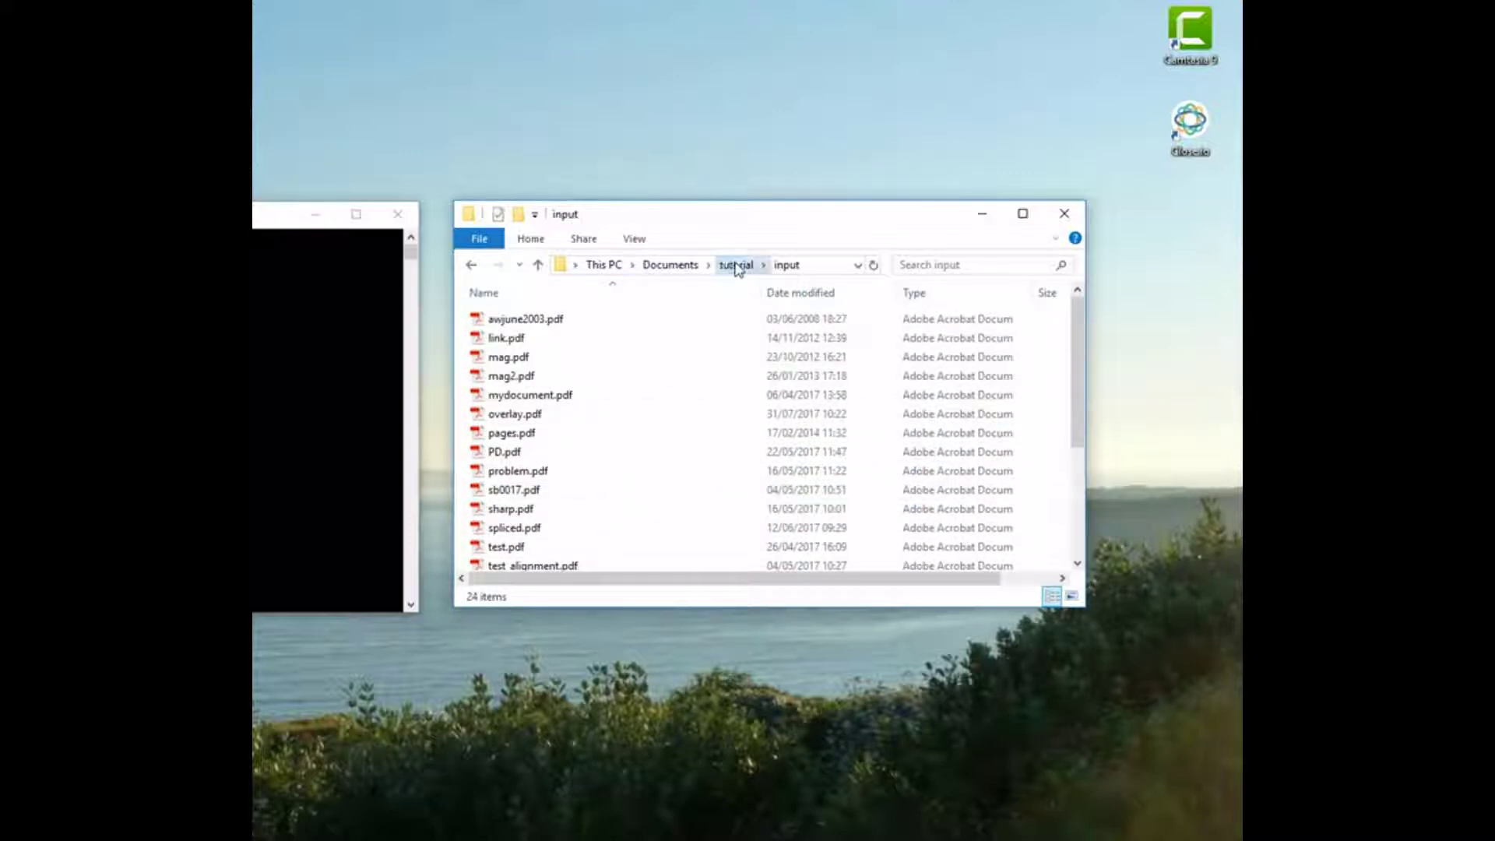
click(737, 265)
double_click(511, 338)
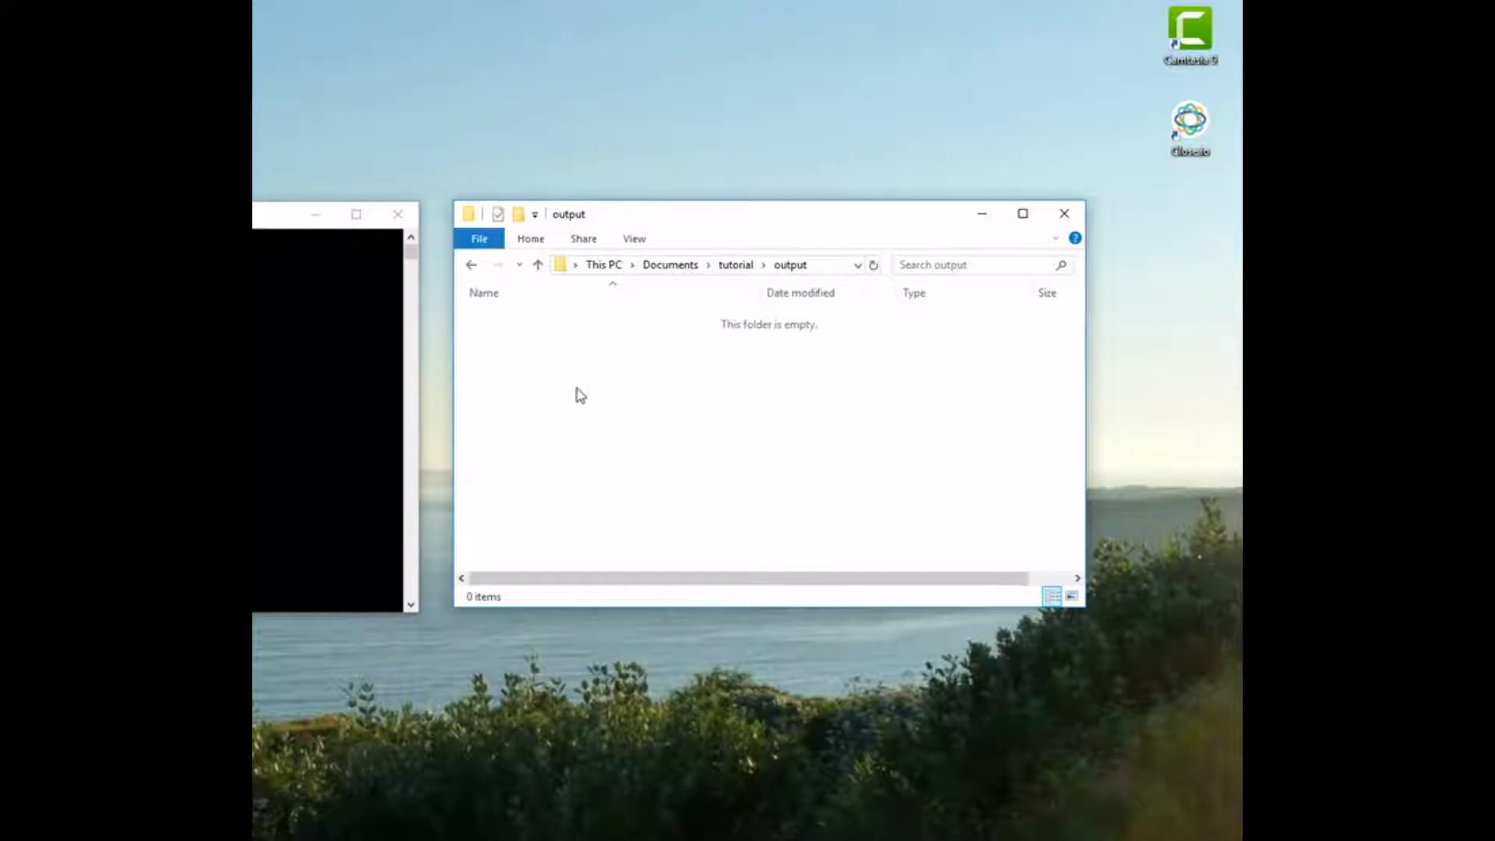
click(737, 264)
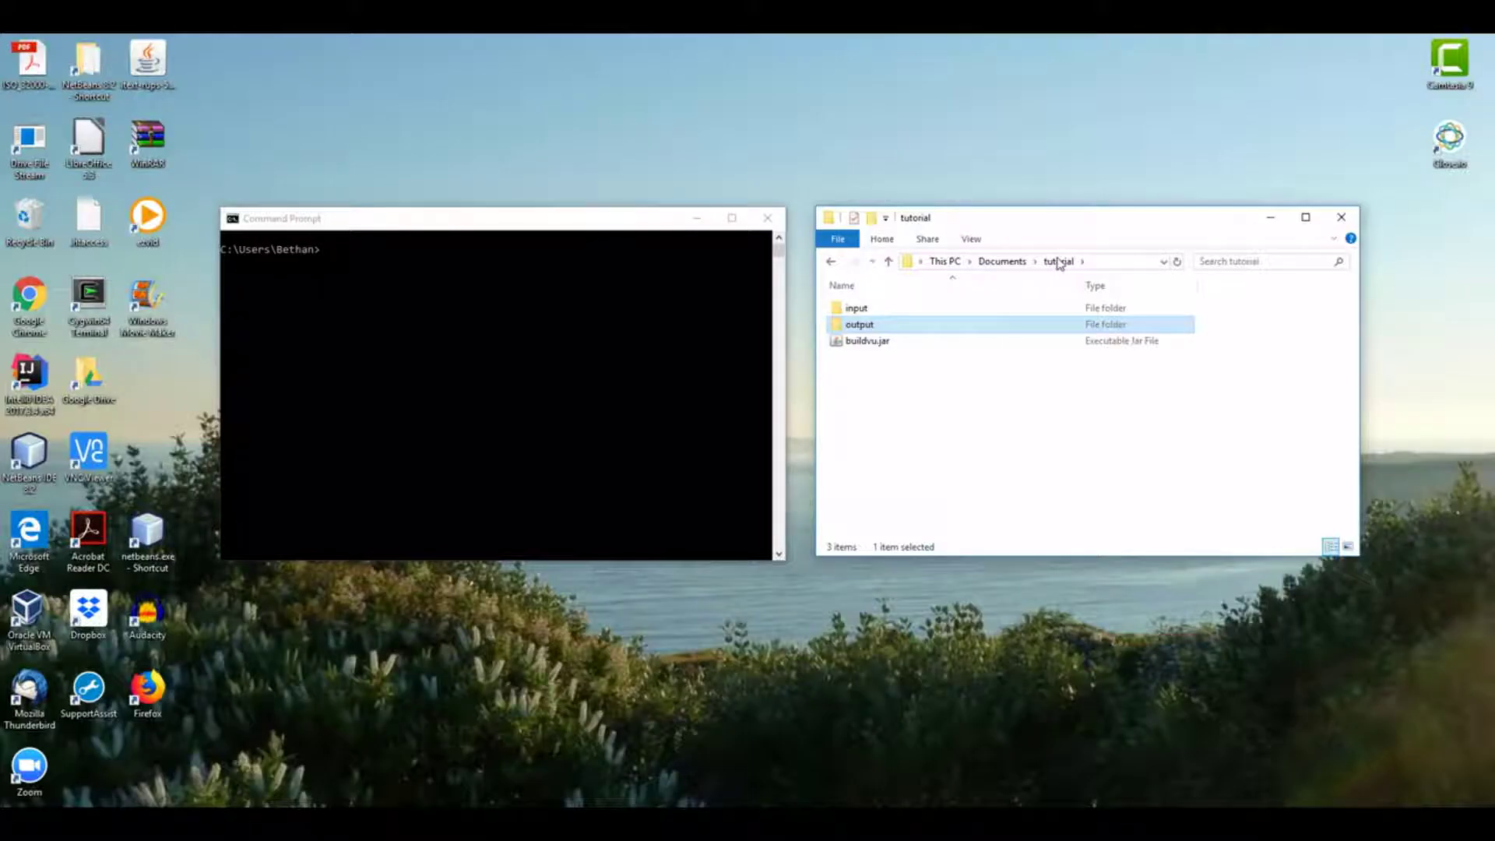
Build the java -jar command with the buildvu.jar, input folder and output folder paths
click(62, 286)
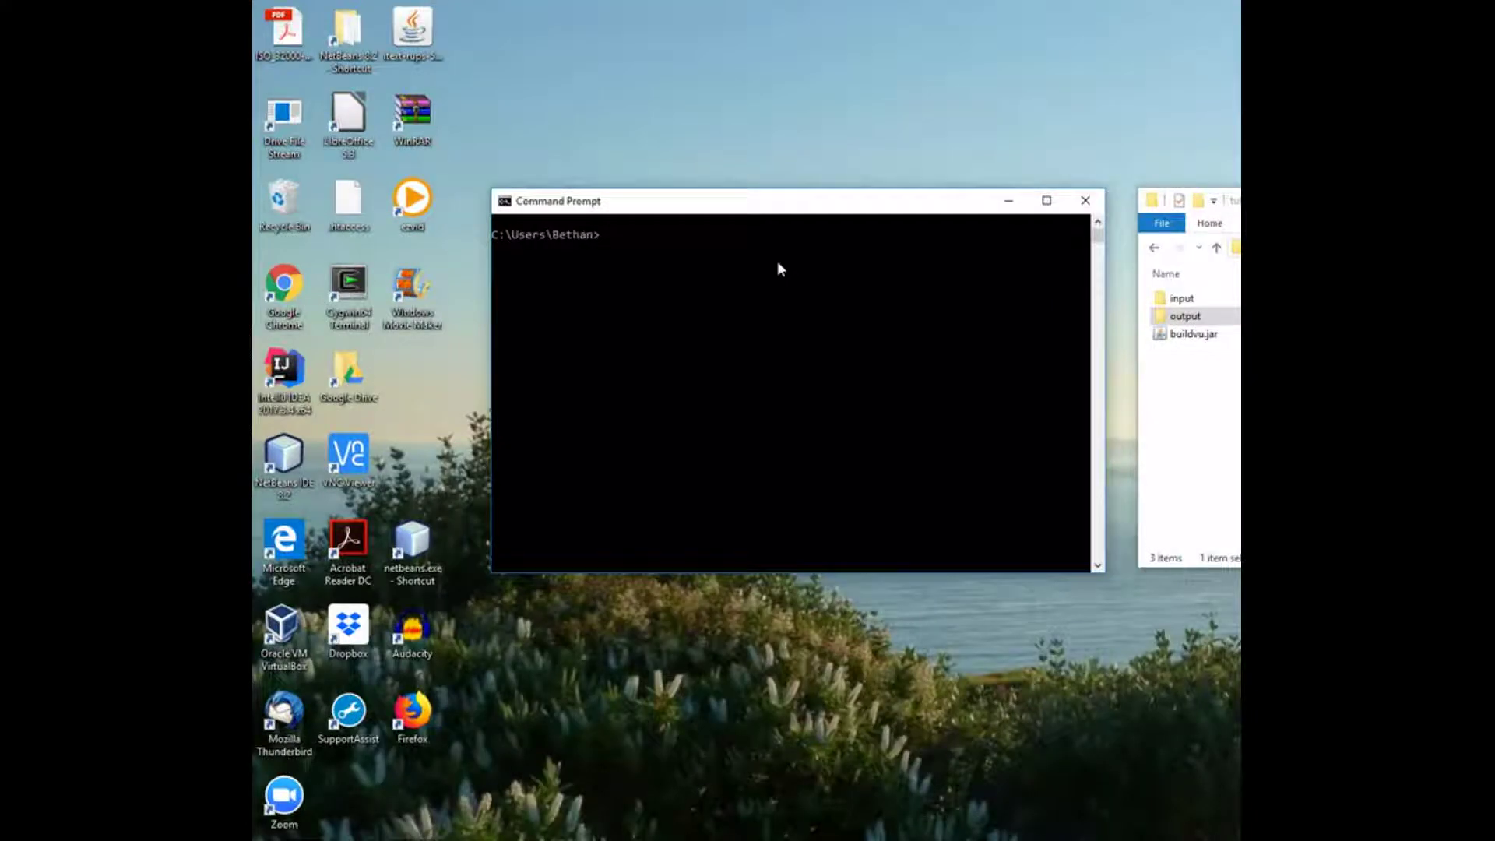
text(>ava -jar)
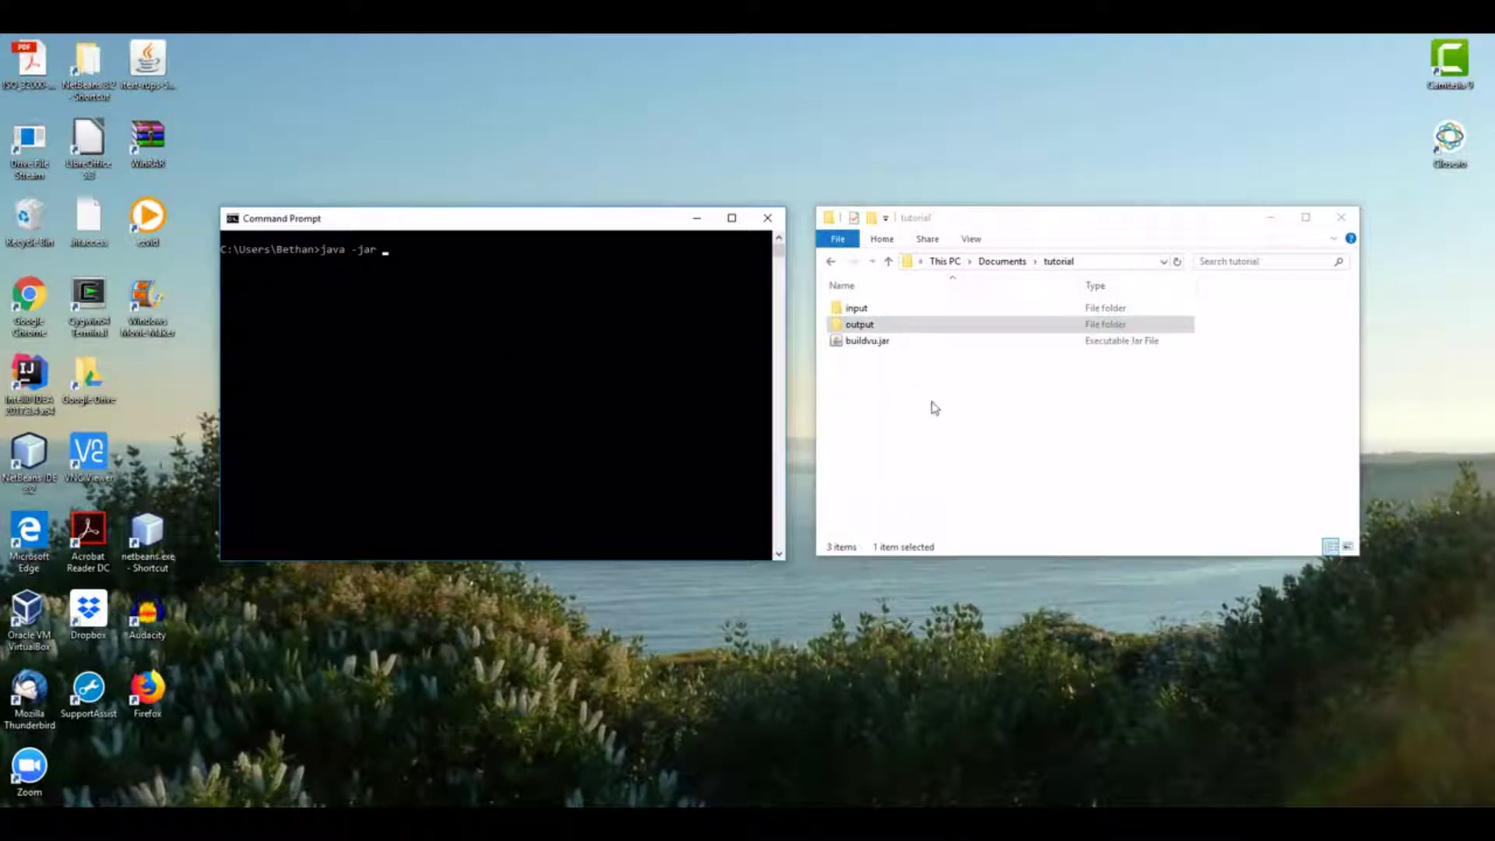
click(1285, 444)
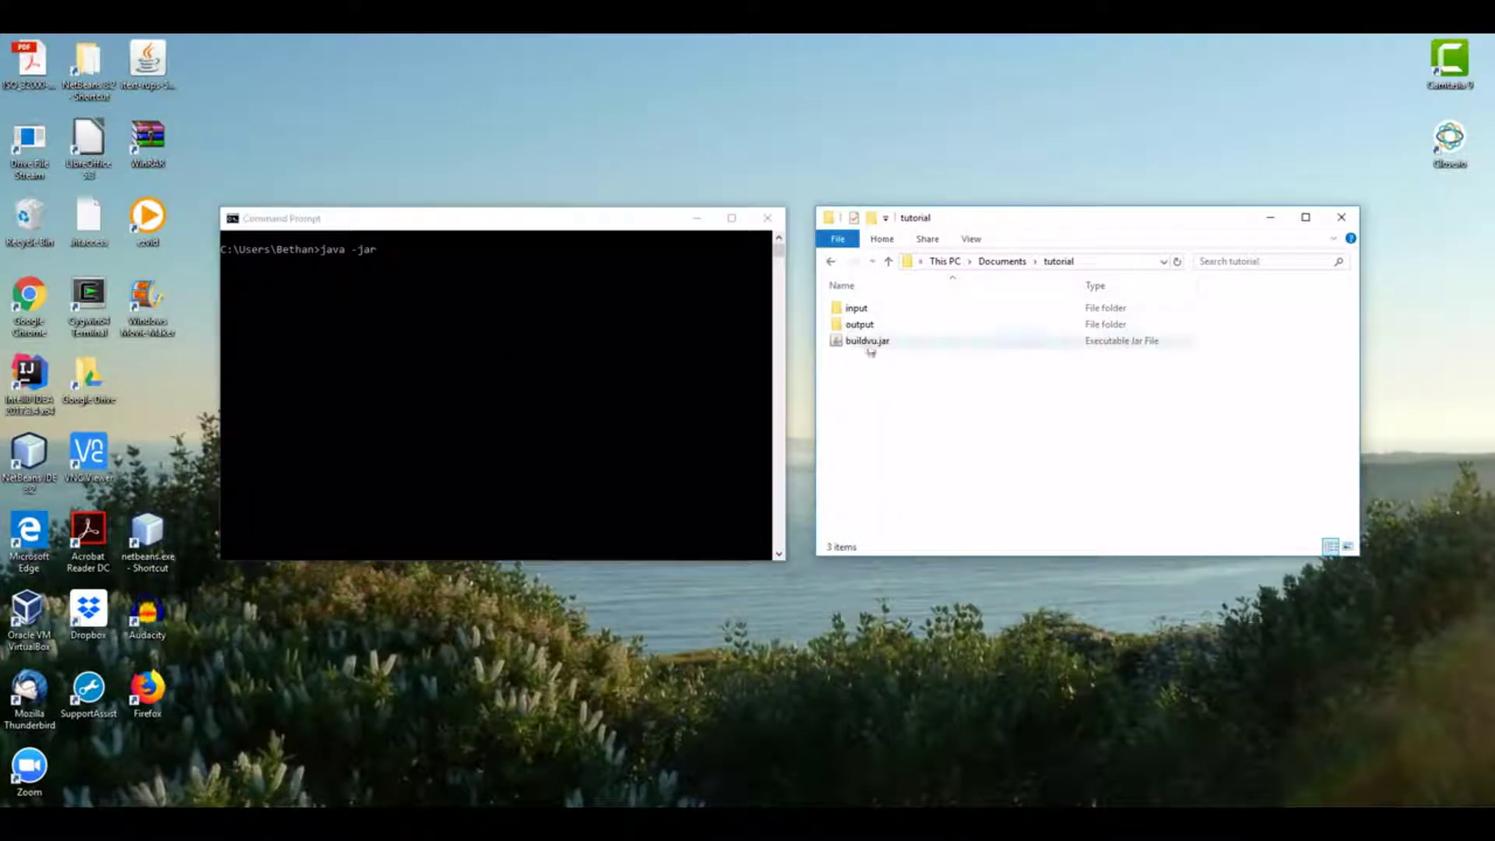
mouse_move(867, 340)
mouse_down()
mouse_move(672, 353)
mouse_move(502, 294)
mouse_up()
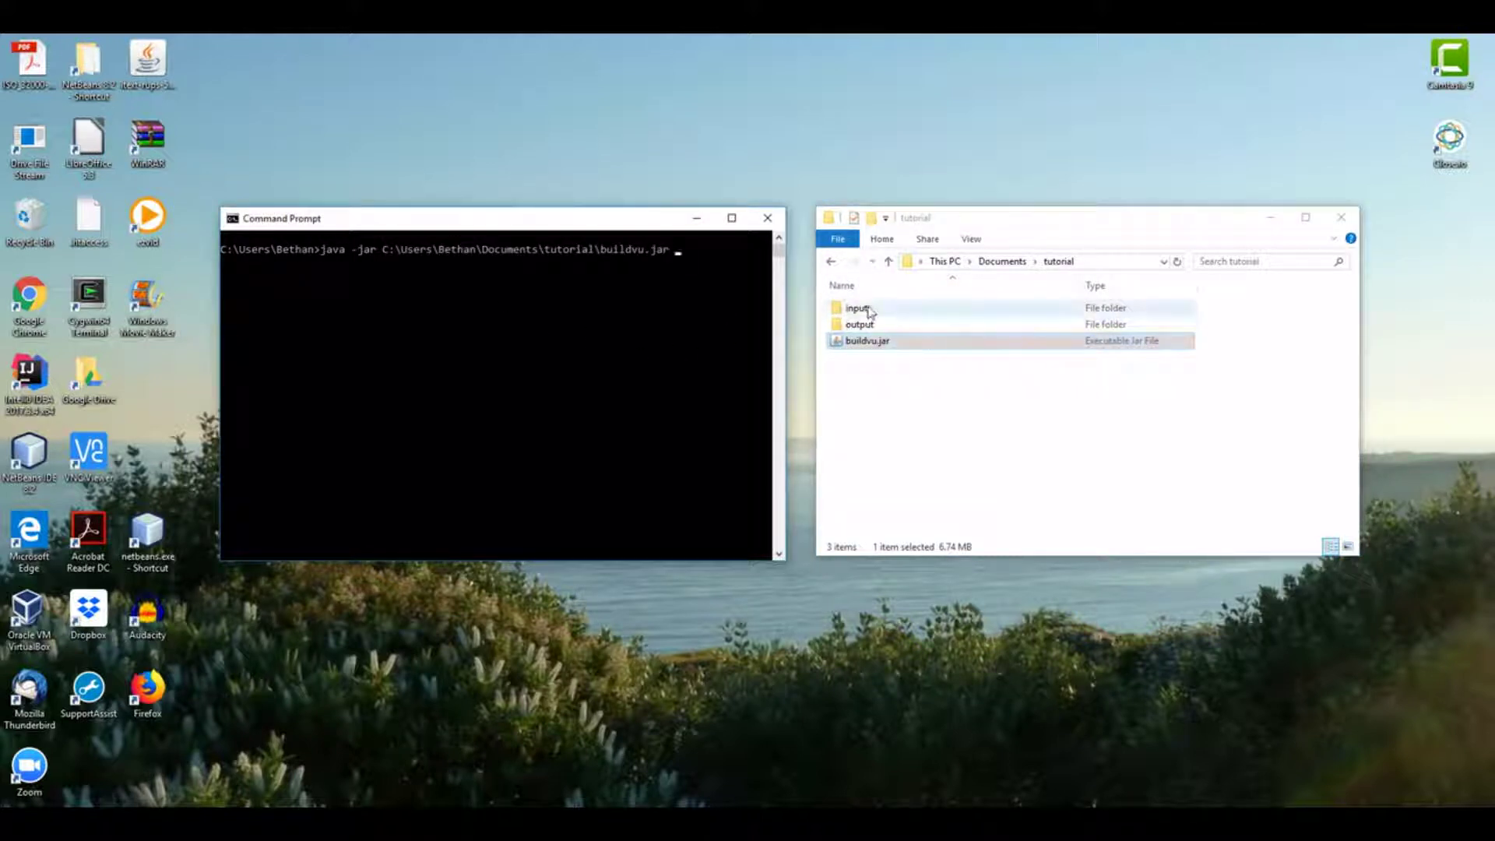
click(858, 309)
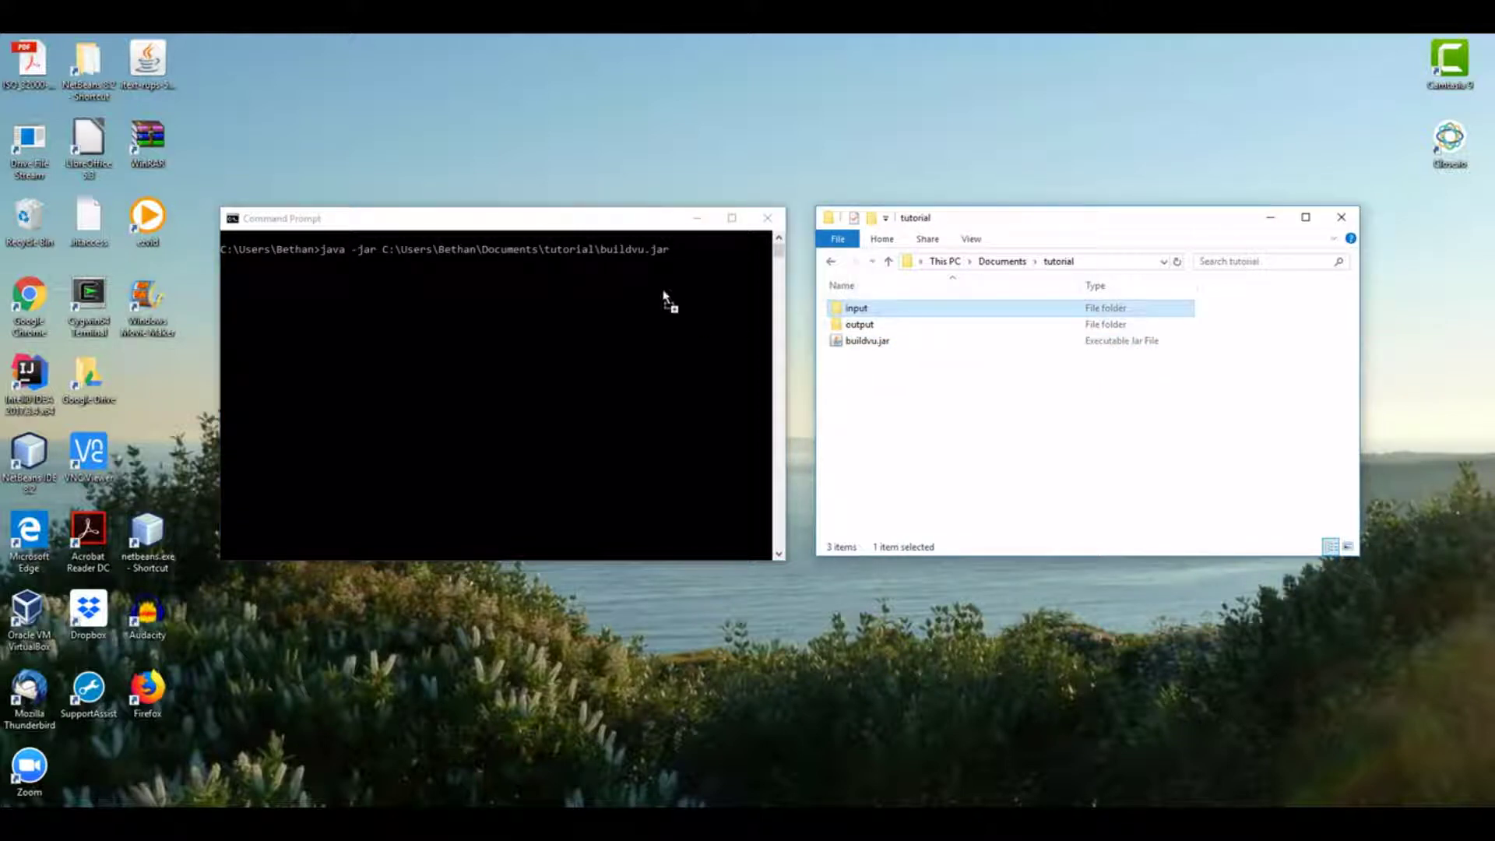
drag(869, 310, 663, 289)
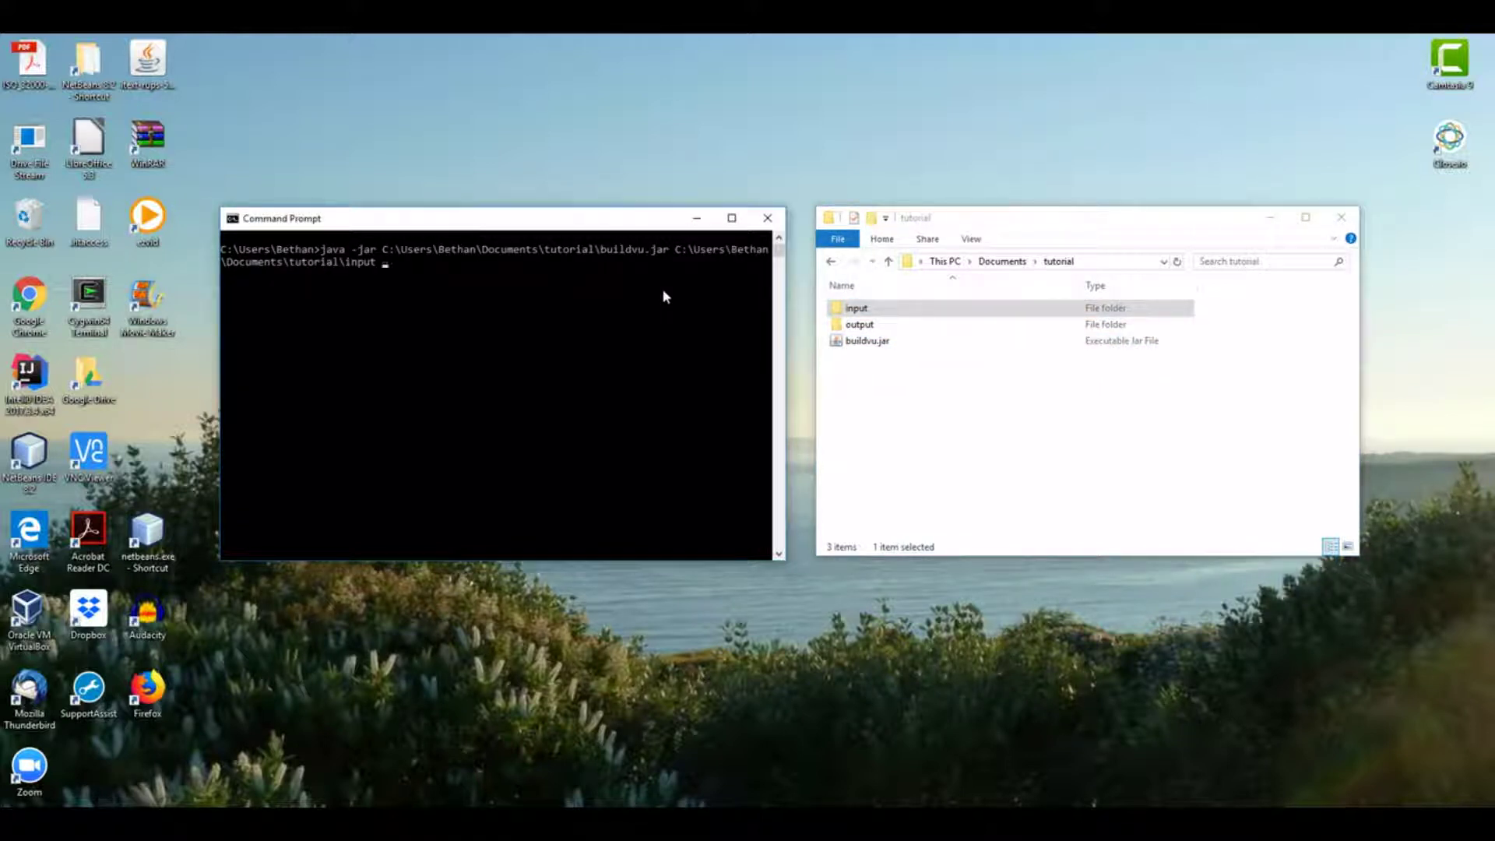
click(880, 396)
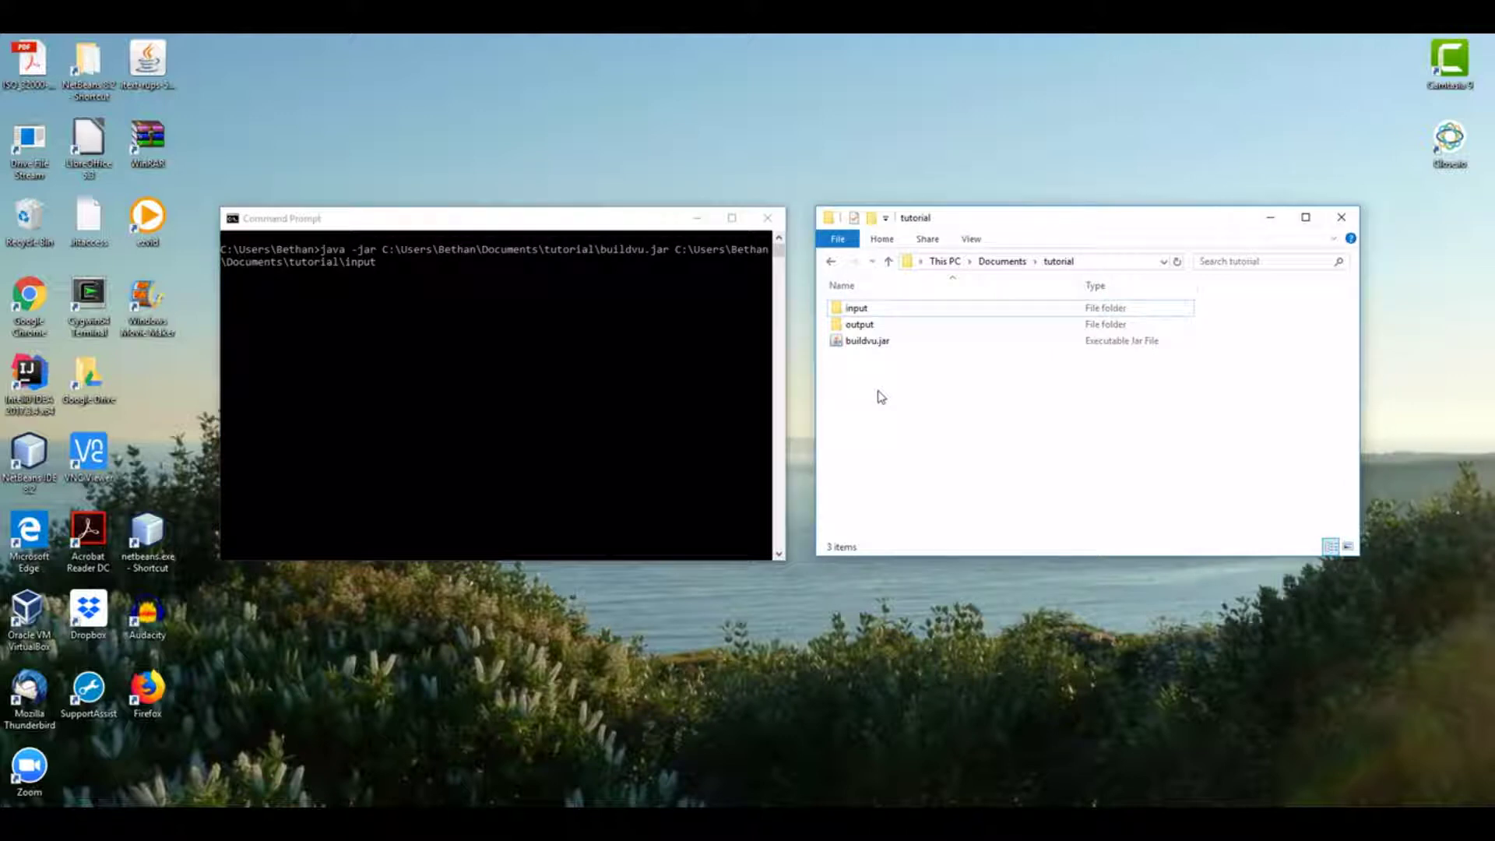
drag(860, 324, 514, 306)
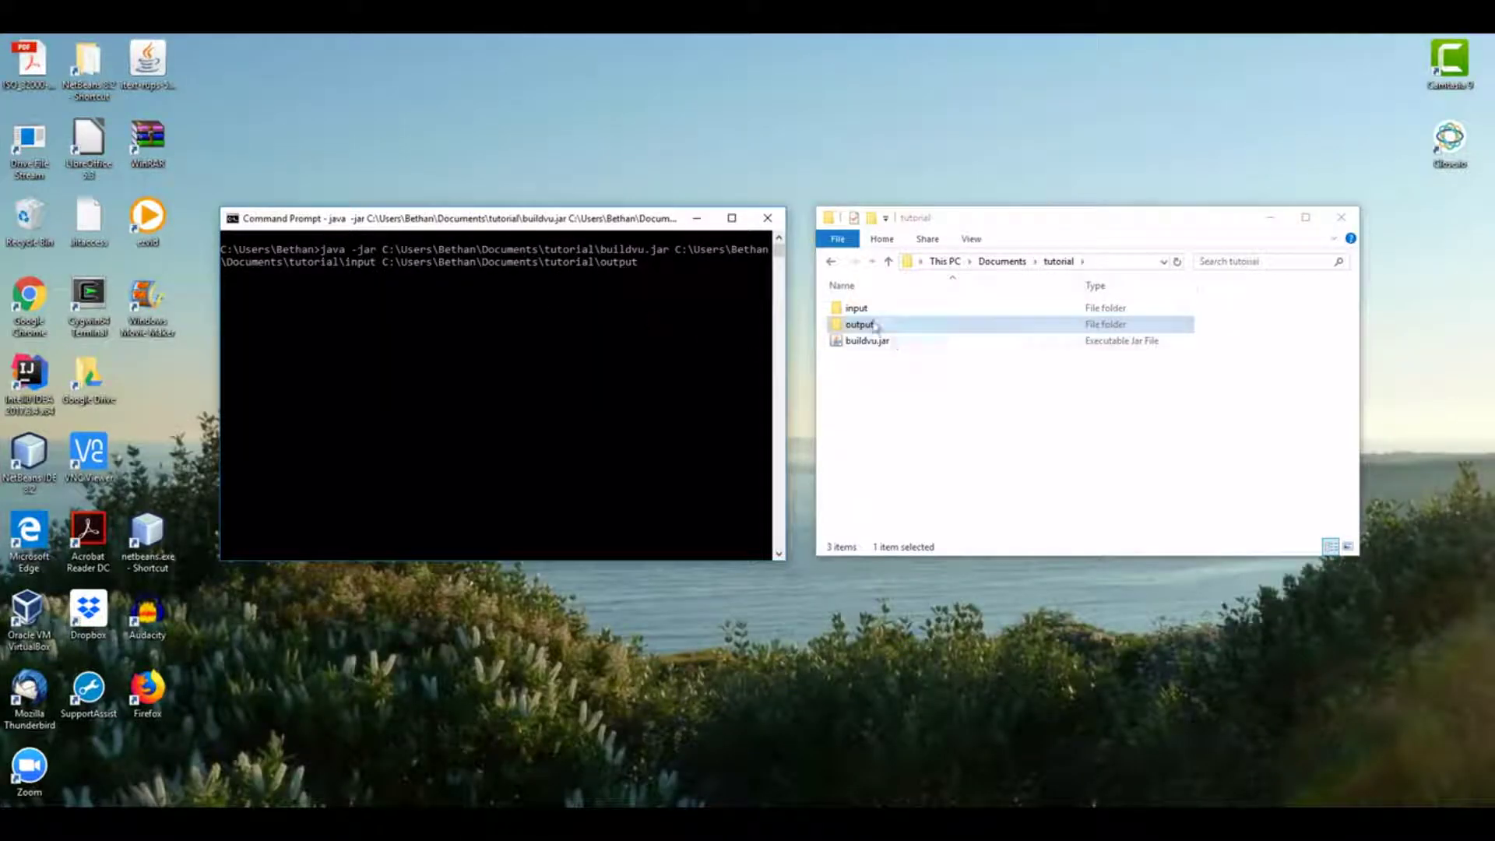
Open output, then awjune2003, and launch its index.html in Chrome
double_click(859, 323)
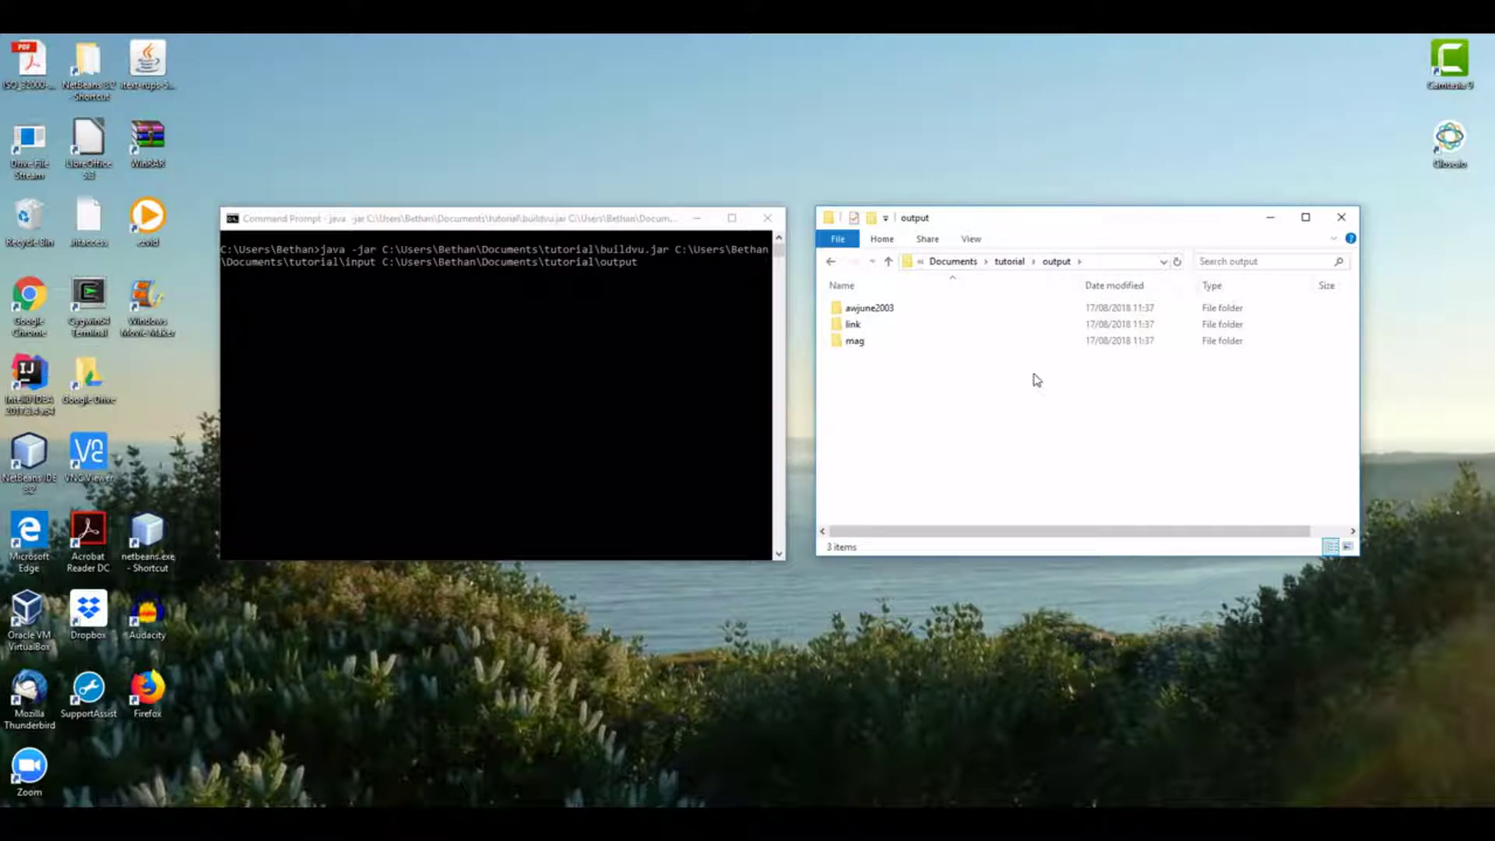
click(898, 313)
double_click(898, 313)
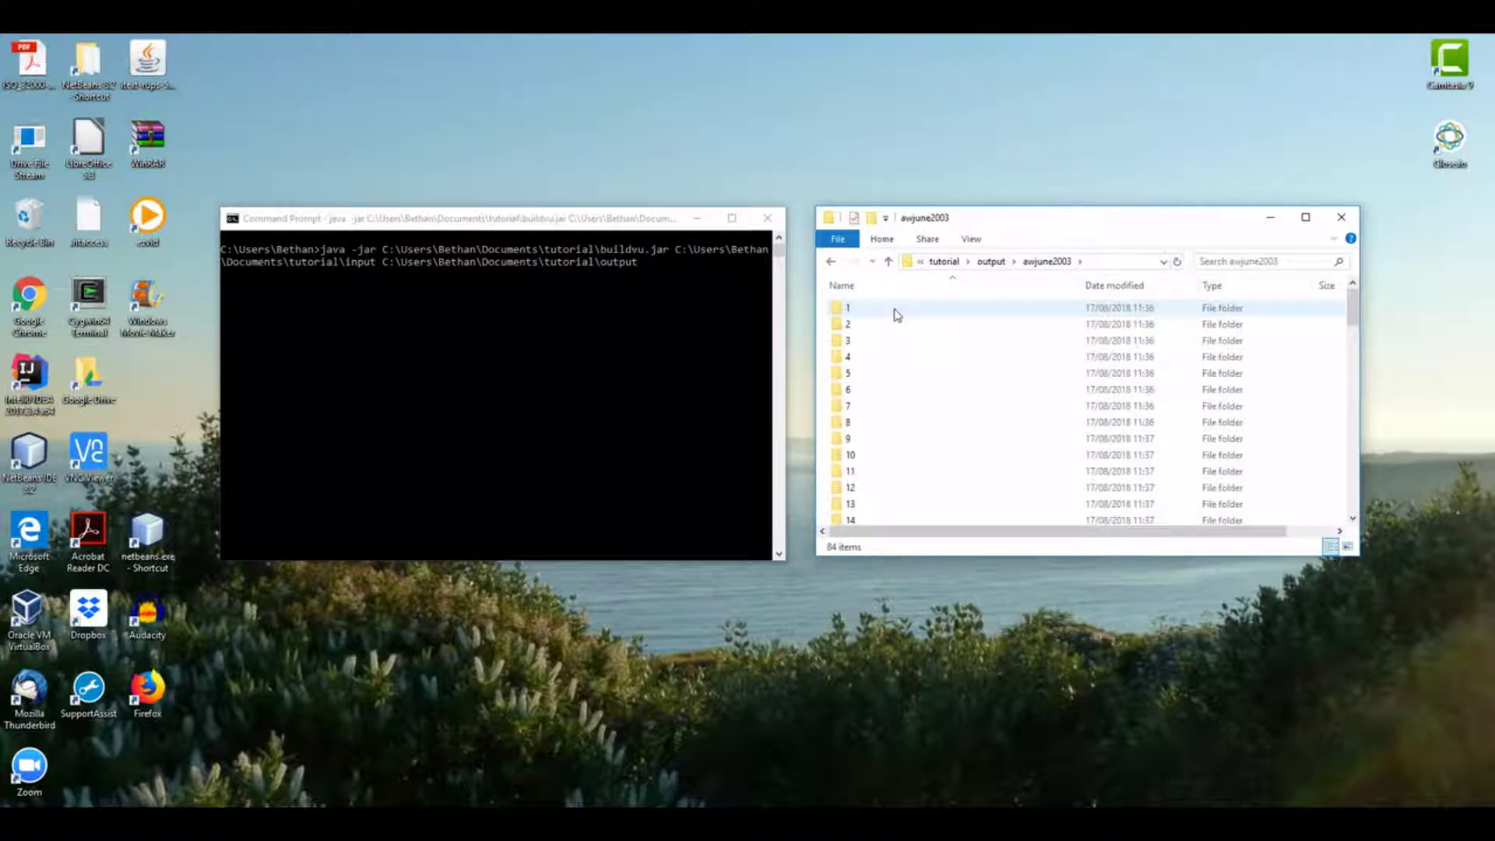
scroll(931, 438, down, 10)
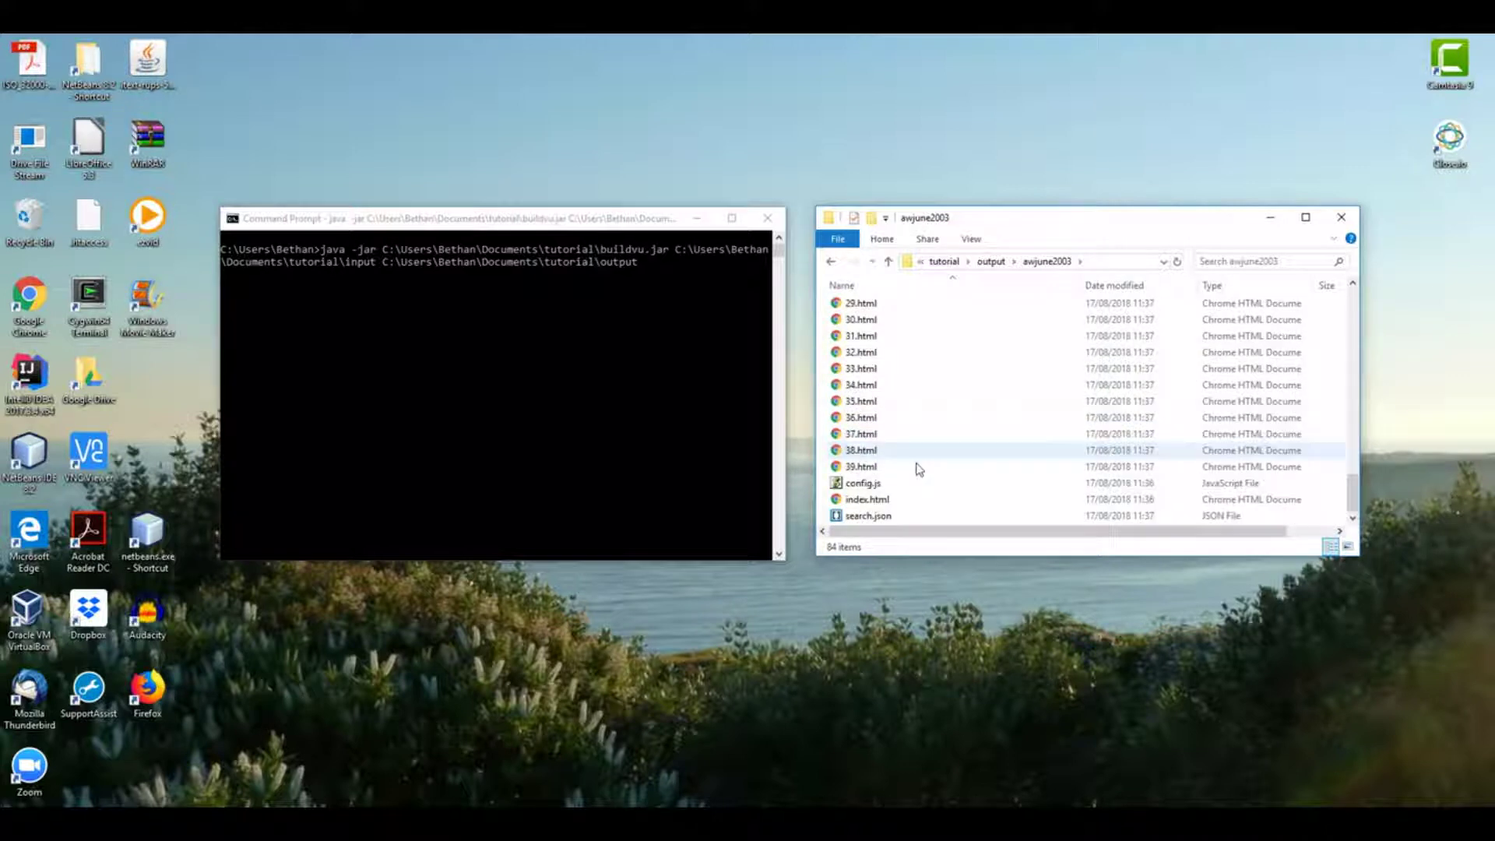
double_click(915, 506)
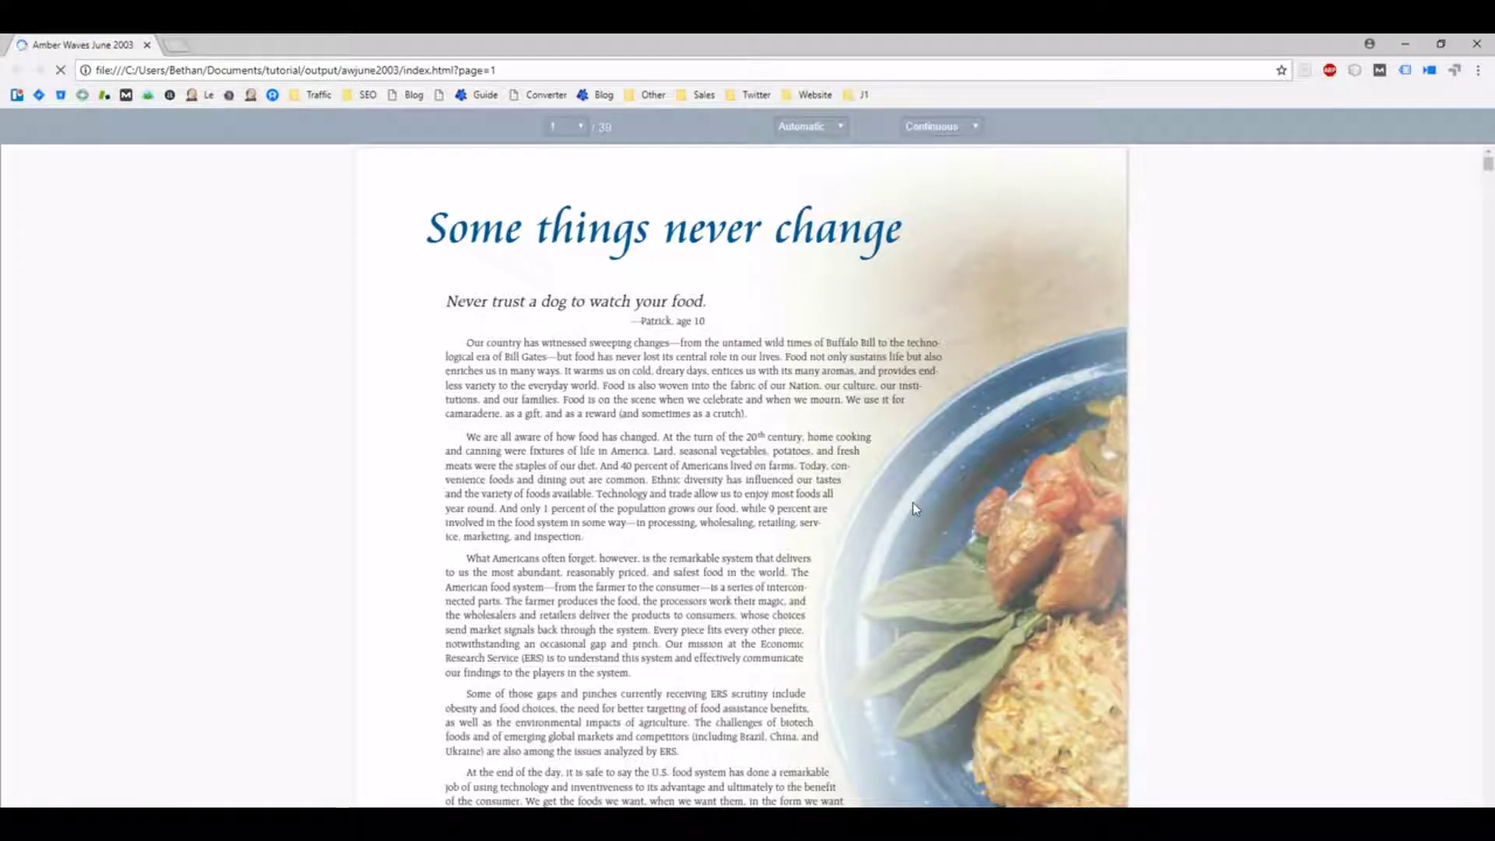
scroll(912, 502, down, 3)
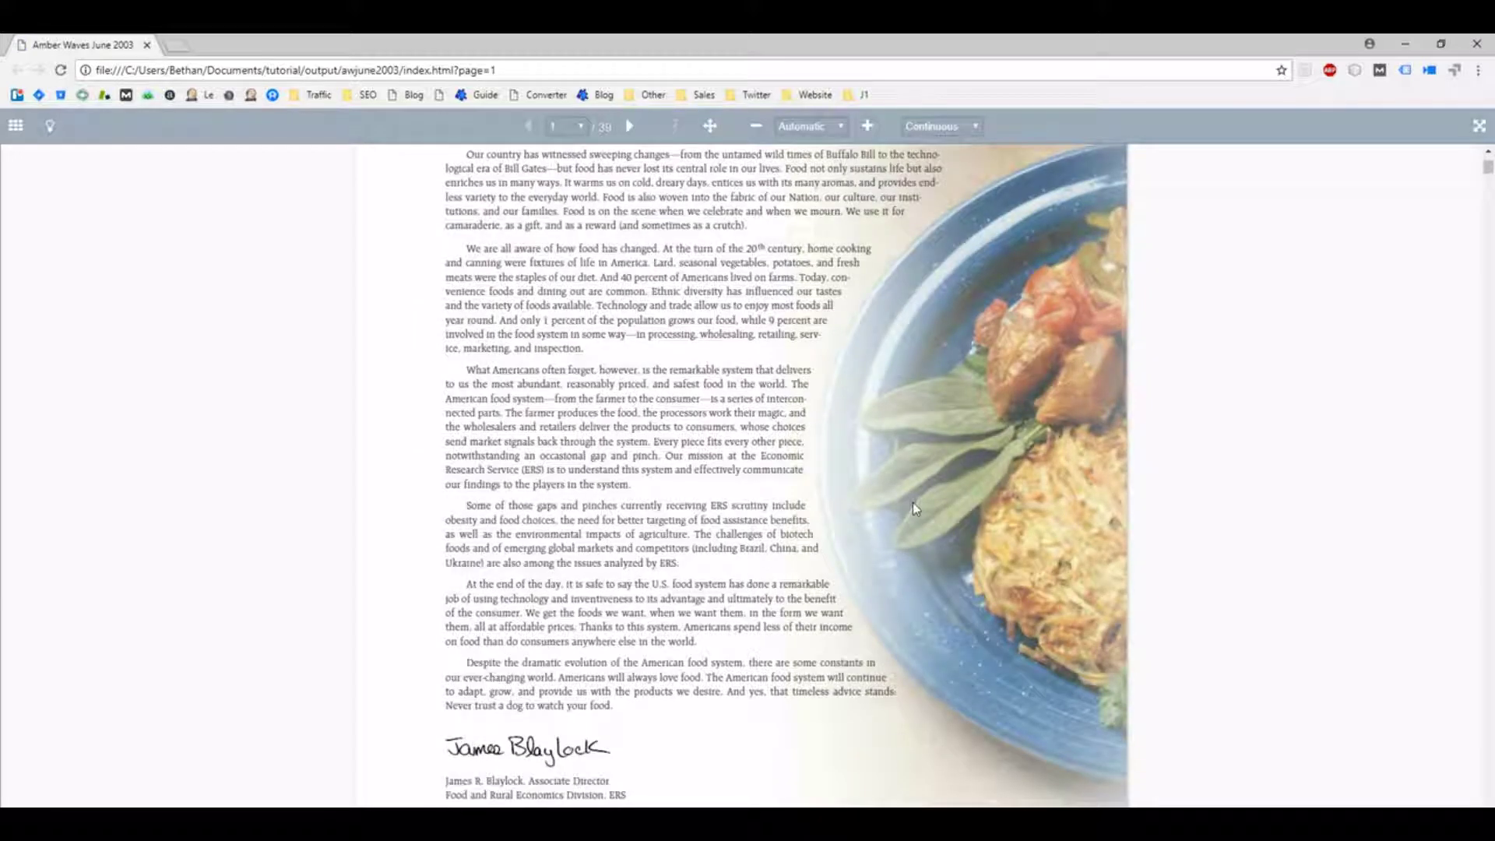
scroll(912, 503, down, 5)
scroll(912, 504, down, 5)
scroll(913, 502, down, 3)
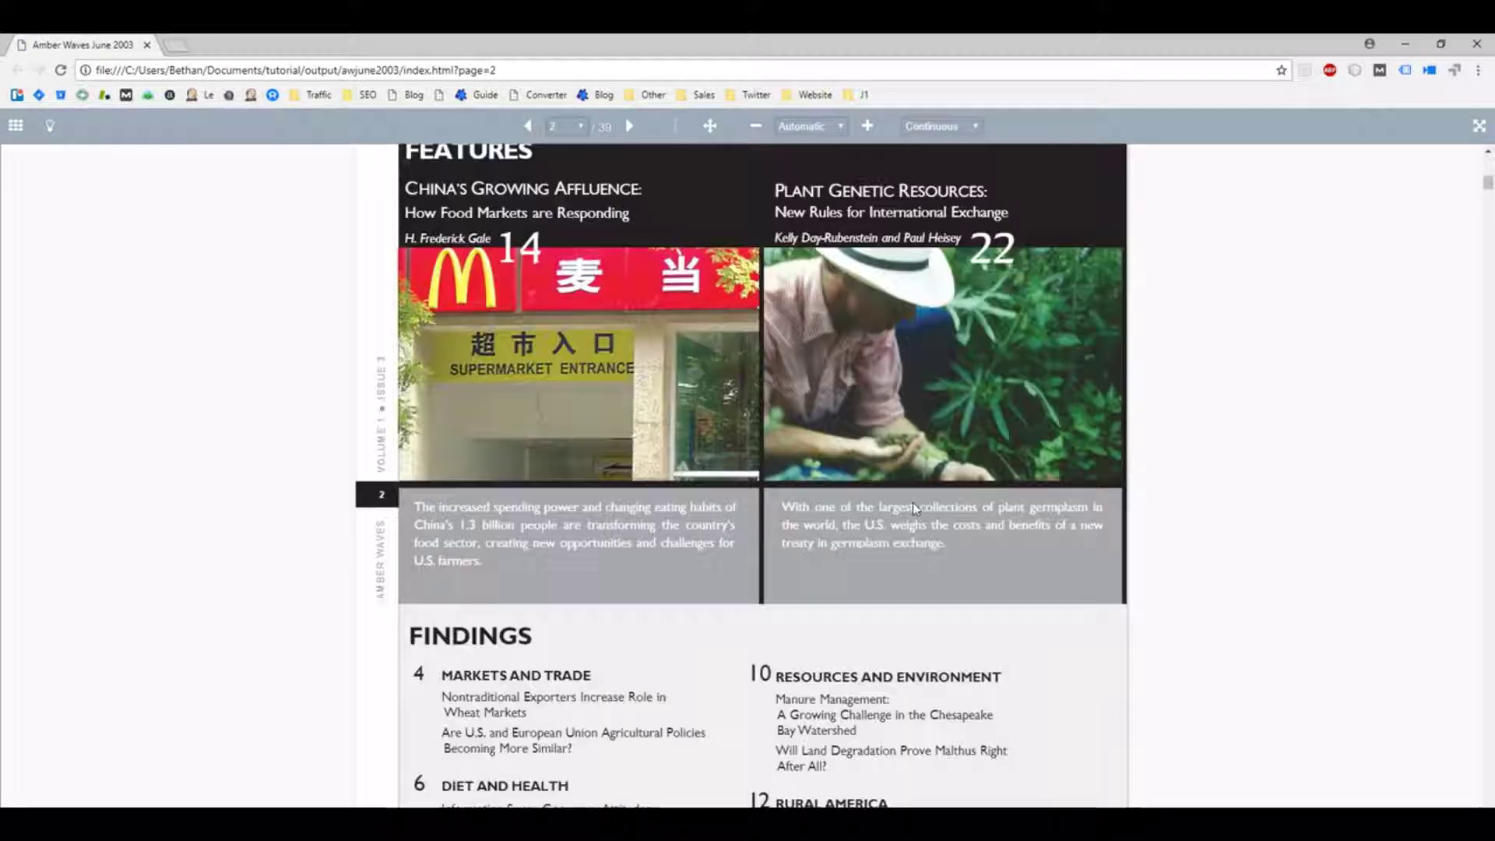
scroll(913, 503, down, 4)
scroll(913, 502, down, 3)
scroll(913, 503, down, 5)
scroll(913, 502, down, 3)
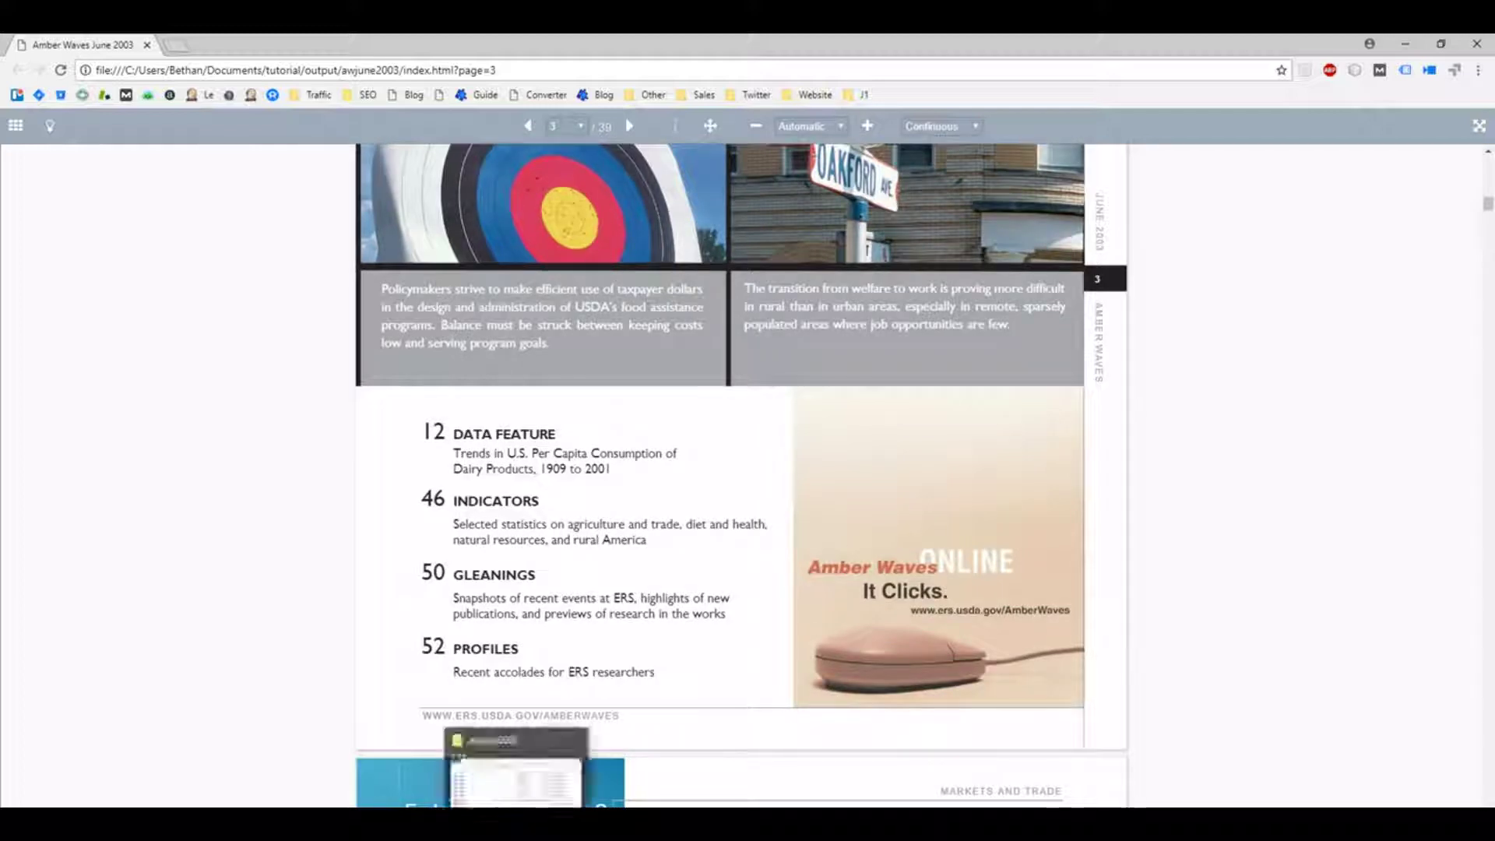
Bring back the awjune2003 folder window for 36.html, then minimise Chrome
click(514, 771)
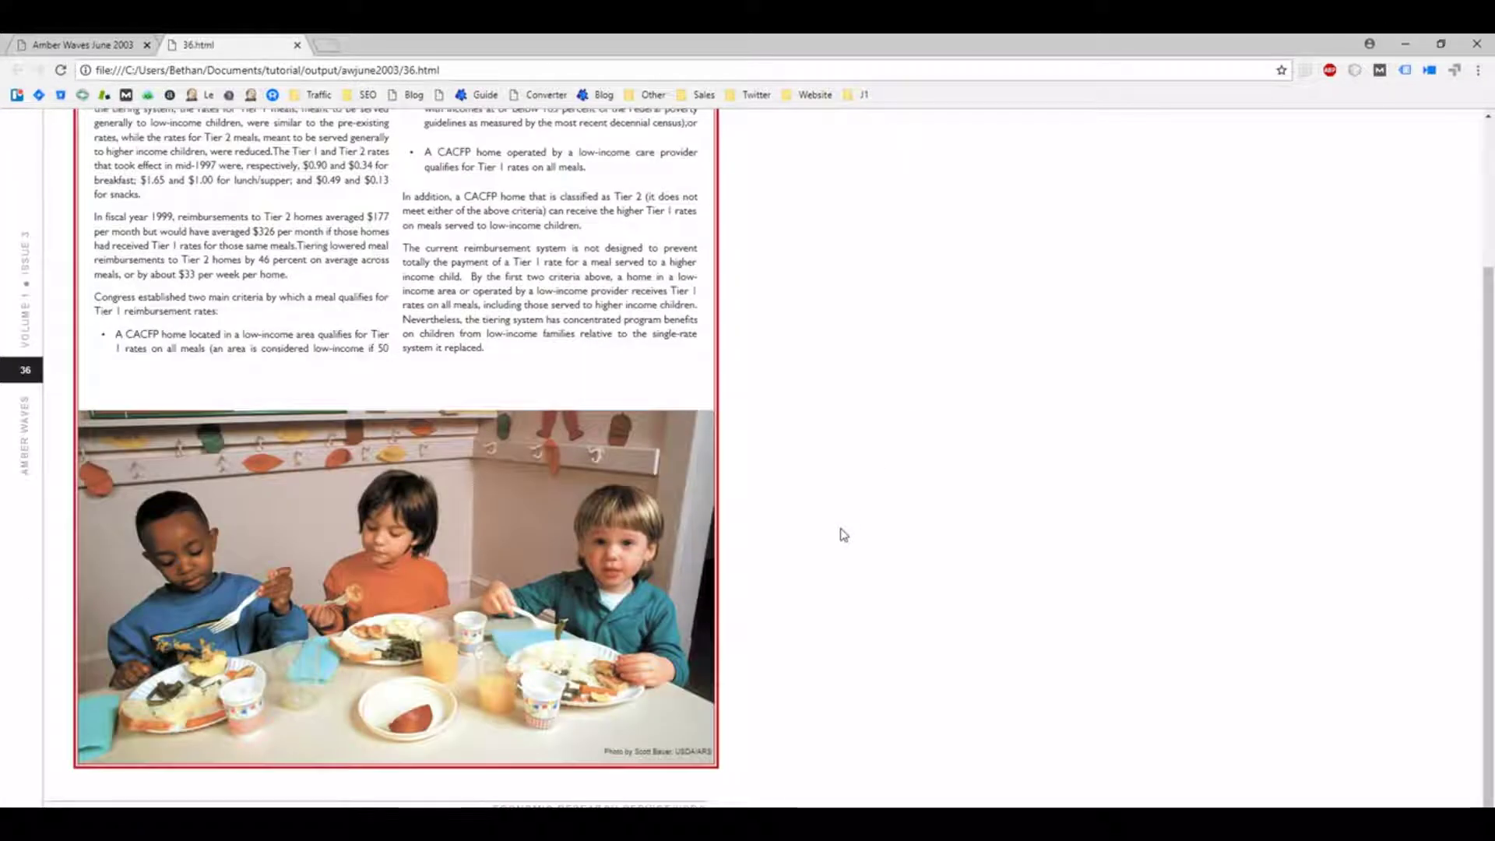
scroll(843, 534, up, 3)
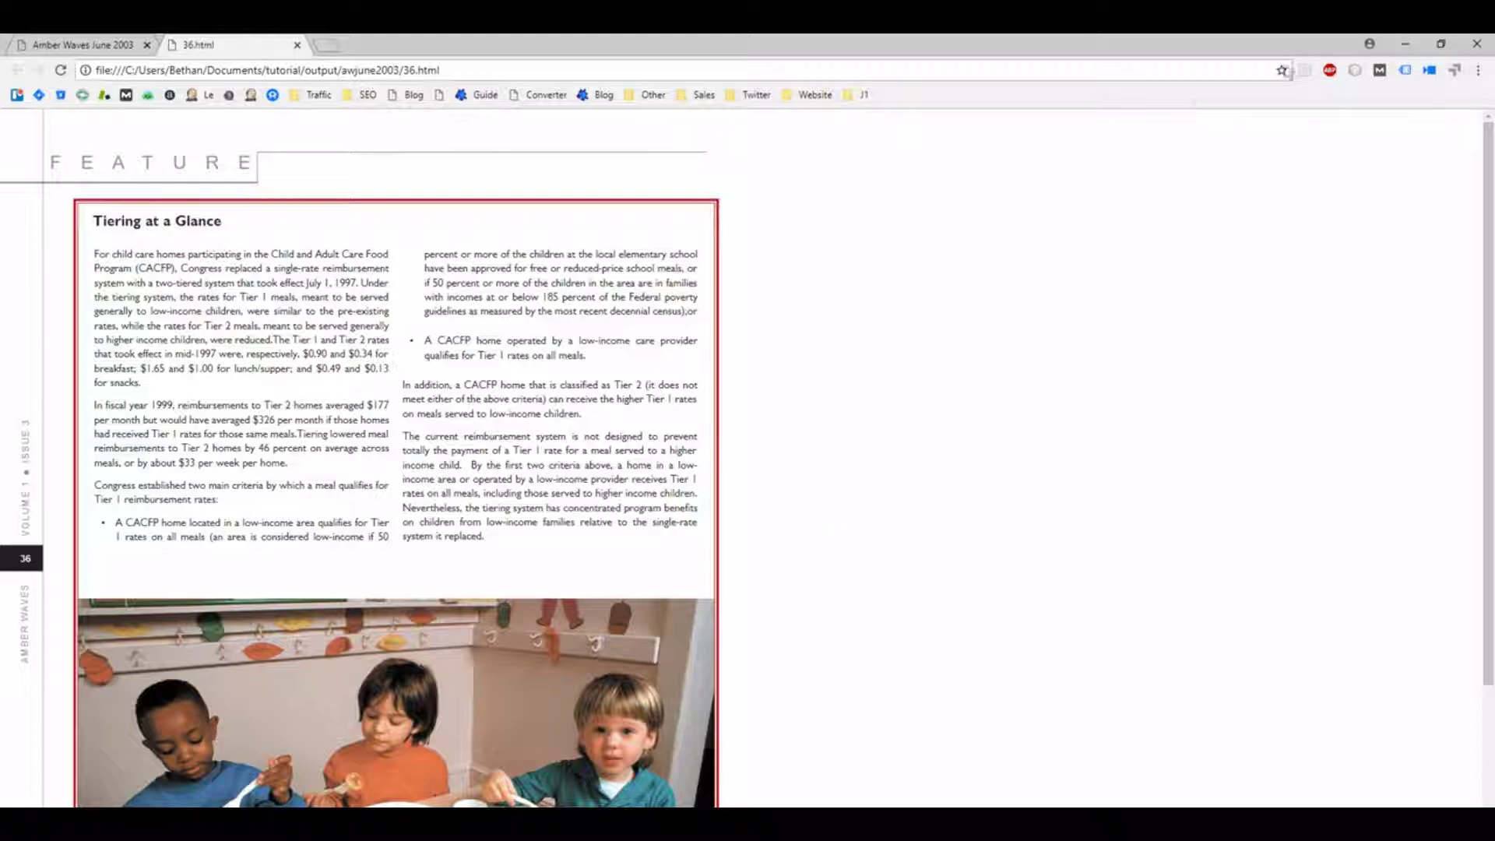
click(1406, 43)
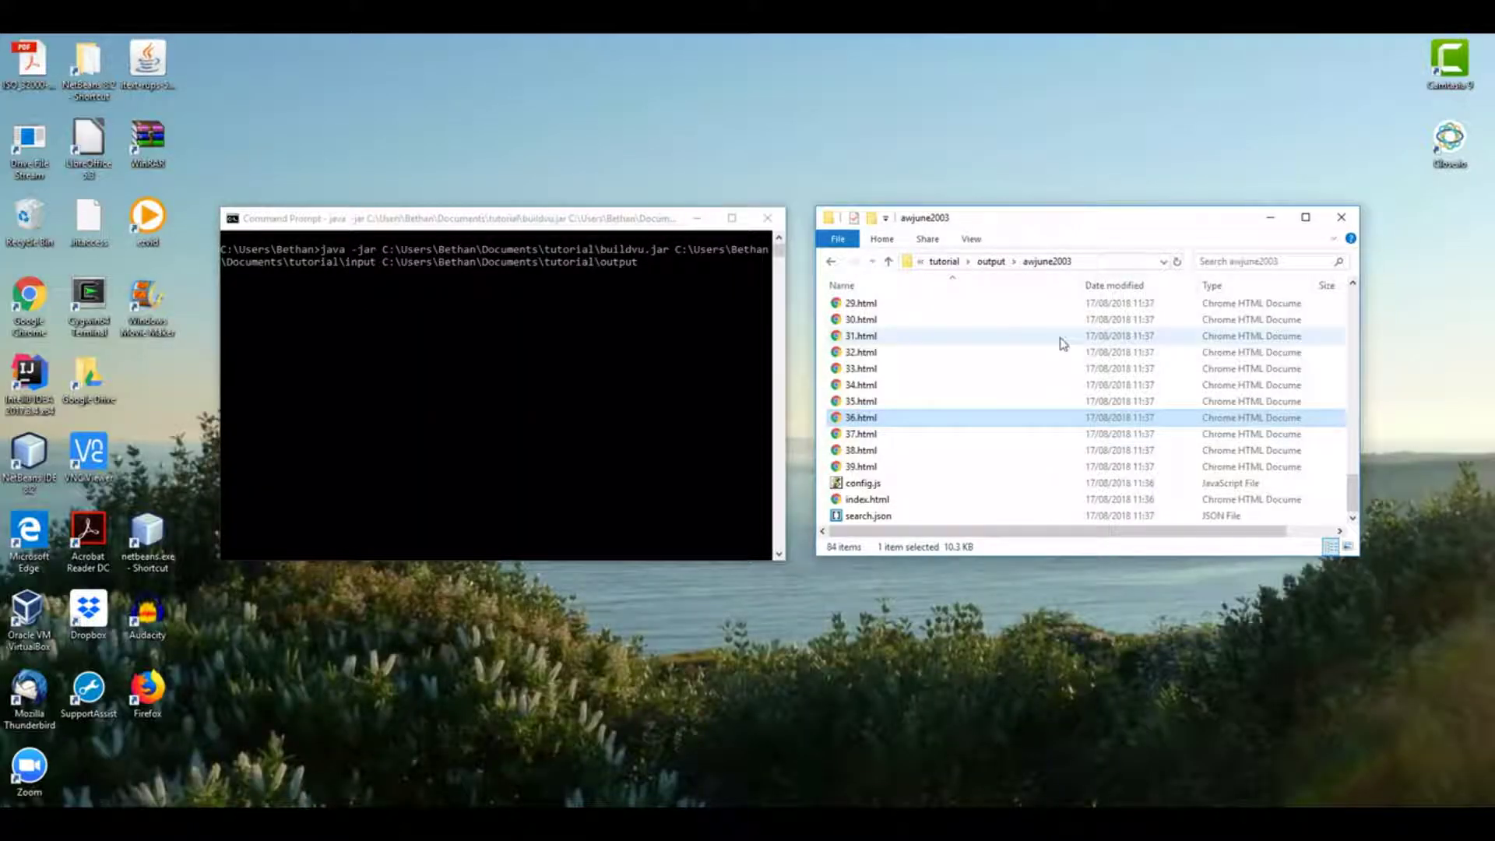